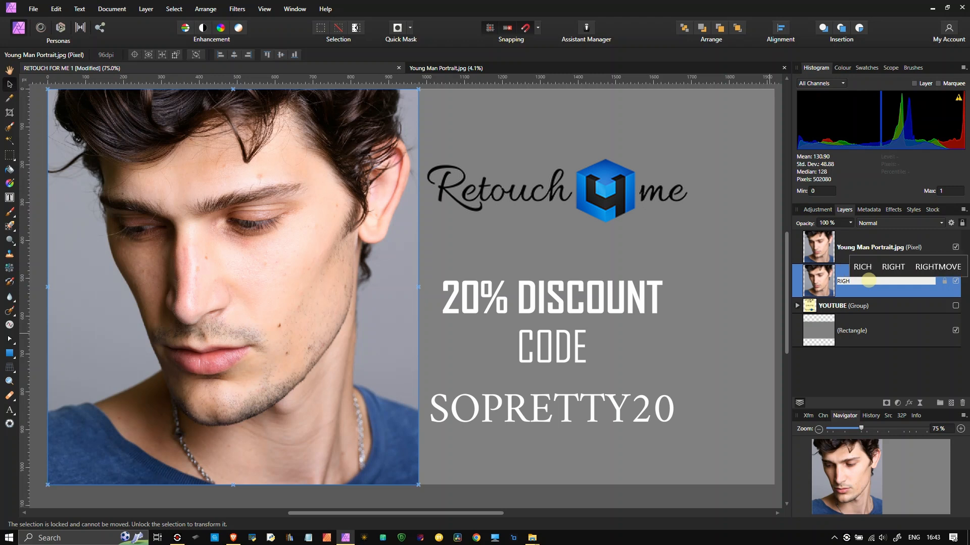
- Name the locked lower portrait layer RIGHT
{"action": "type", "text": "T"}
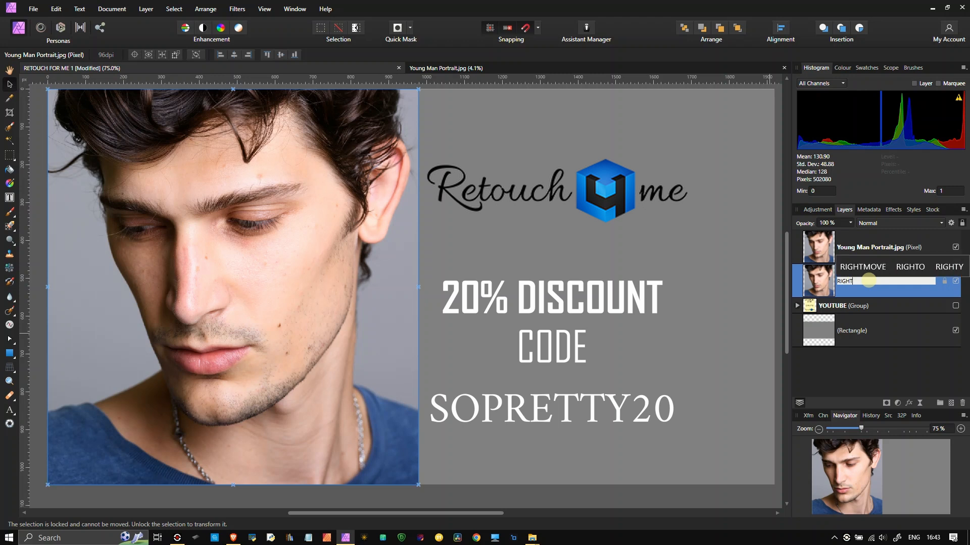
{"action": "key", "text": "Return"}
- Move the unlocked Young Man Portrait.jpg layer over to the right half of the canvas, beside the other portrait
{"action": "left_click", "coordinate": [892, 248]}
{"action": "double_click", "coordinate": [892, 247]}
{"action": "left_click", "coordinate": [11, 85]}
{"action": "left_click_drag", "start_coordinate": [135, 211], "coordinate": [499, 213]}
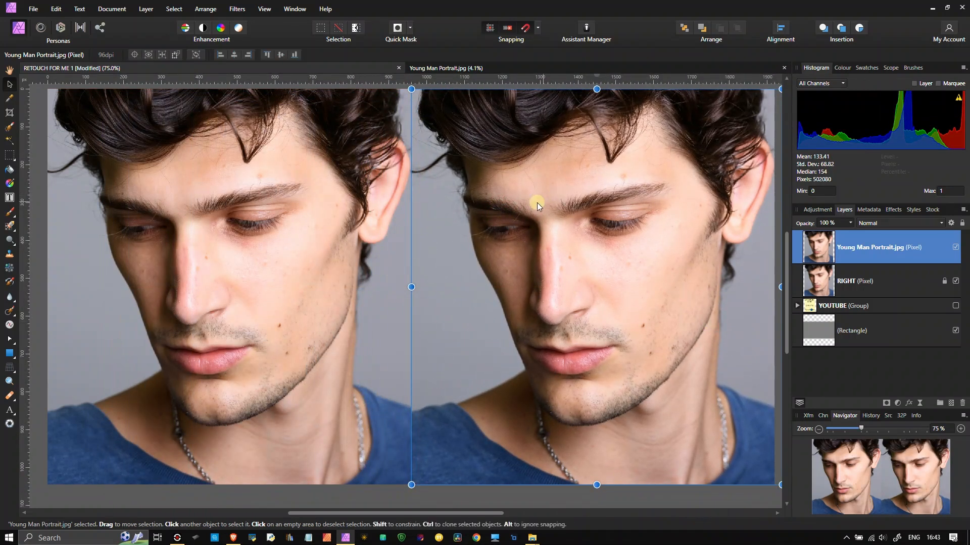
- Rename the upper Young Man Portrait.jpg layer as RIGHT
{"action": "double_click", "coordinate": [866, 249]}
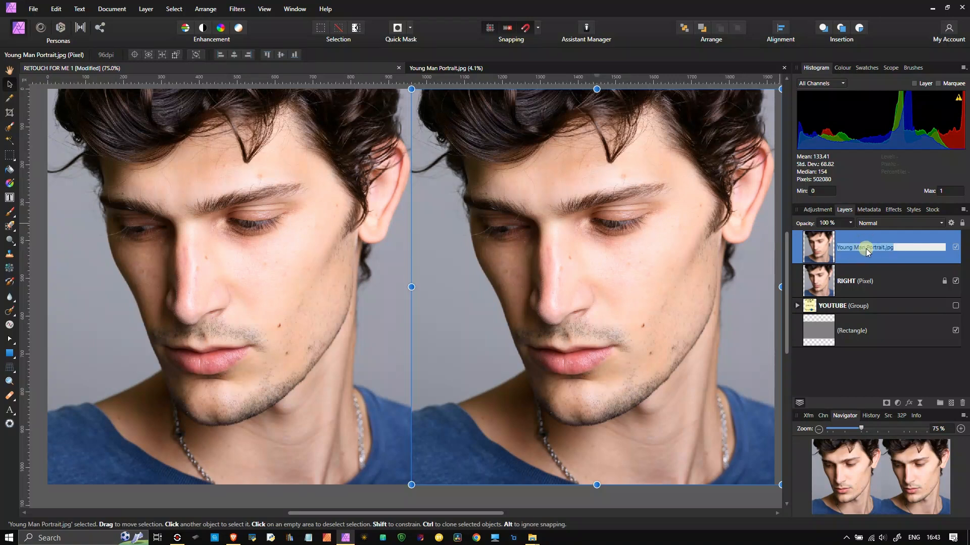
{"action": "type", "text": "RI"}
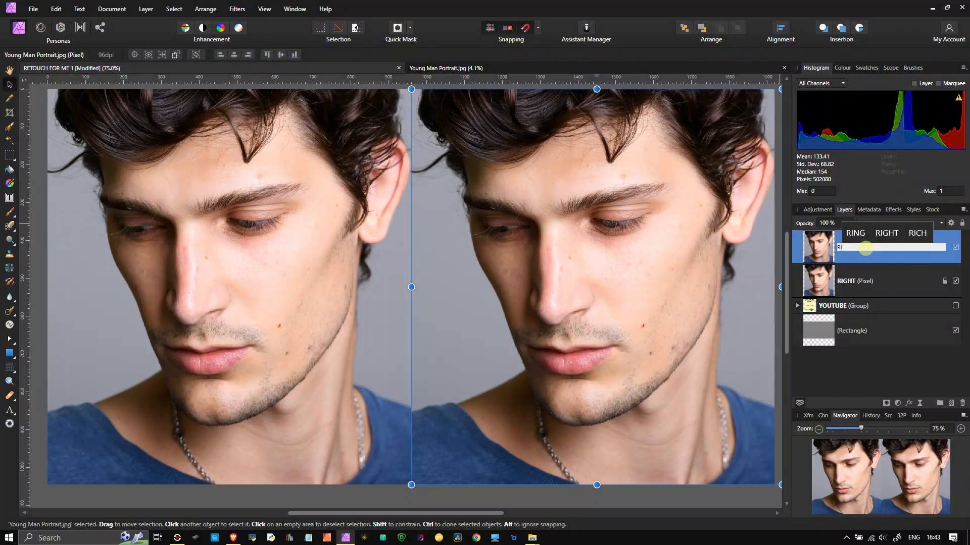
{"action": "type", "text": "GHT"}
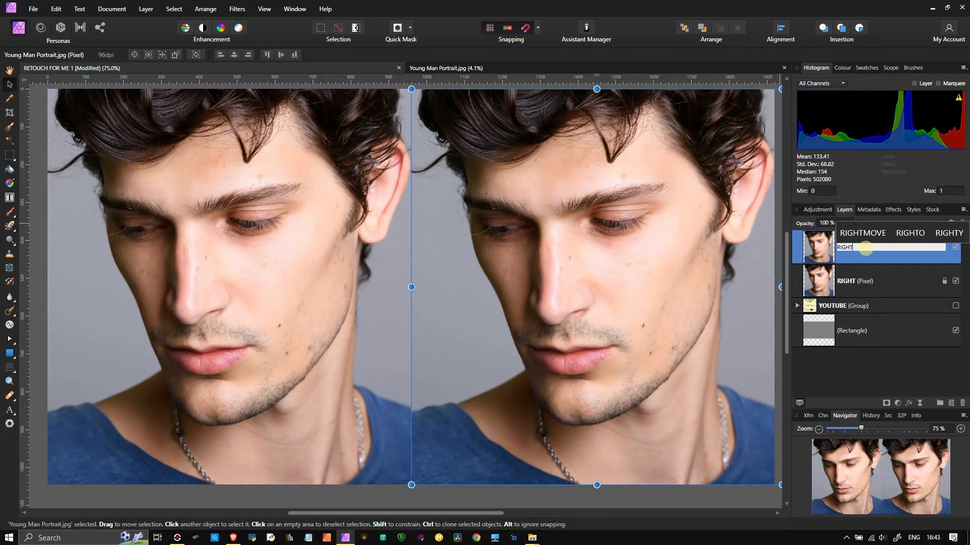
{"action": "key", "text": "Return"}
- Rename the locked lower portrait layer as LEFT
{"action": "left_click", "coordinate": [850, 286]}
{"action": "double_click", "coordinate": [850, 287]}
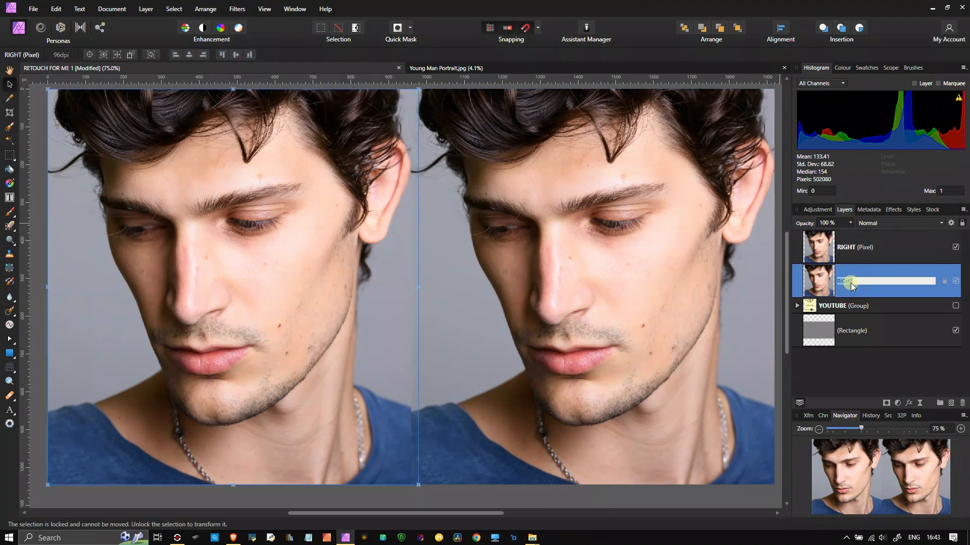
{"action": "type", "text": "LEFT"}
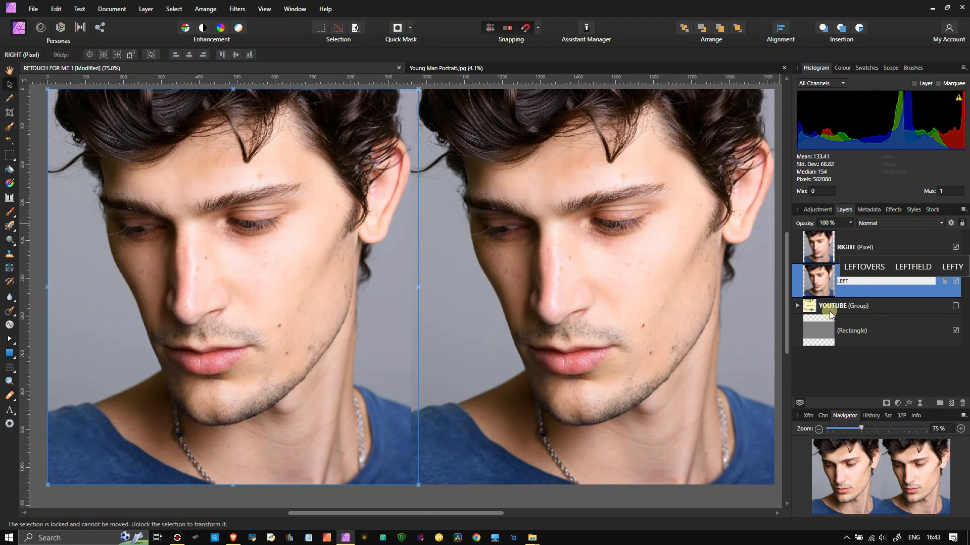
{"action": "key", "text": "Return"}
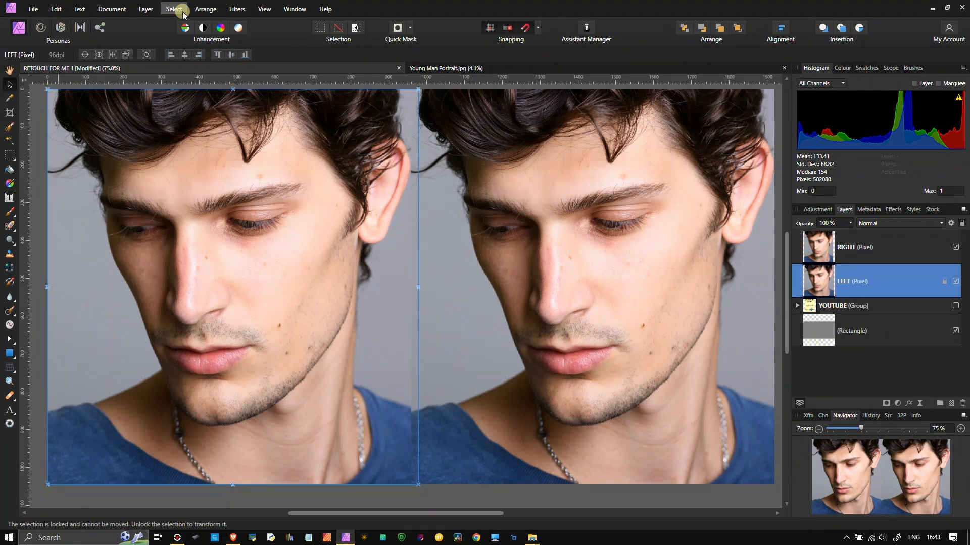
- Add a Curves adjustment nested inside the RIGHT layer and expand that layer to show it
{"action": "left_click", "coordinate": [824, 251]}
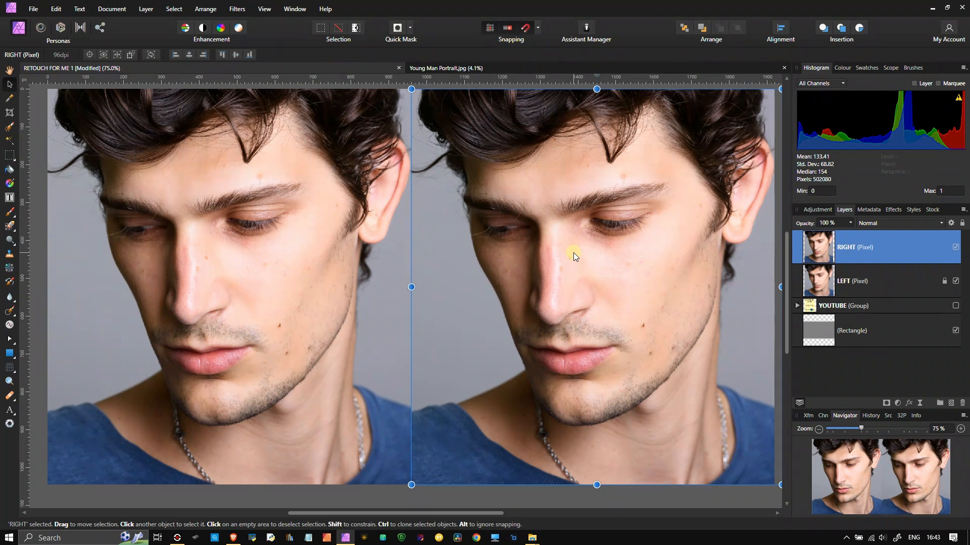
{"action": "left_click", "coordinate": [896, 403]}
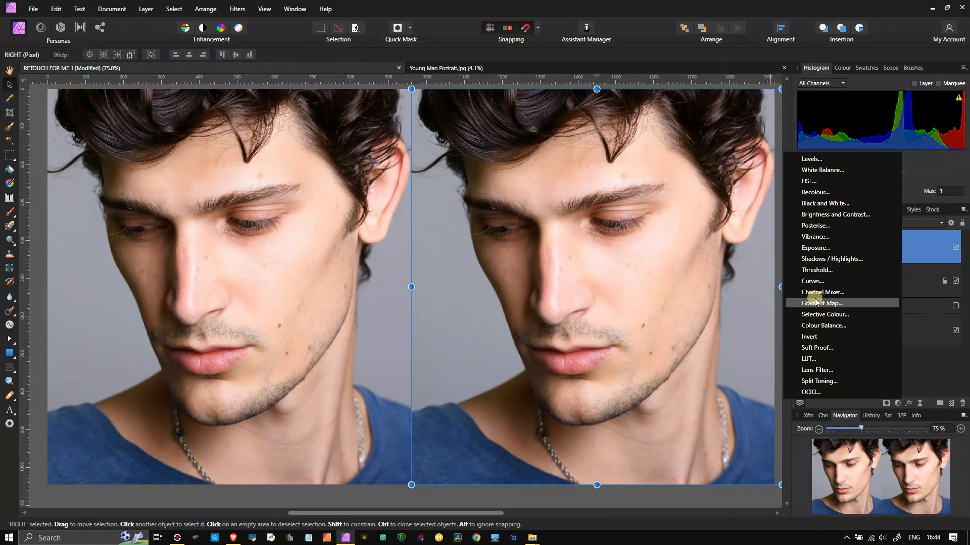
{"action": "left_click", "coordinate": [815, 281]}
{"action": "left_click_drag", "start_coordinate": [819, 247], "coordinate": [822, 278]}
{"action": "left_click", "coordinate": [797, 247]}
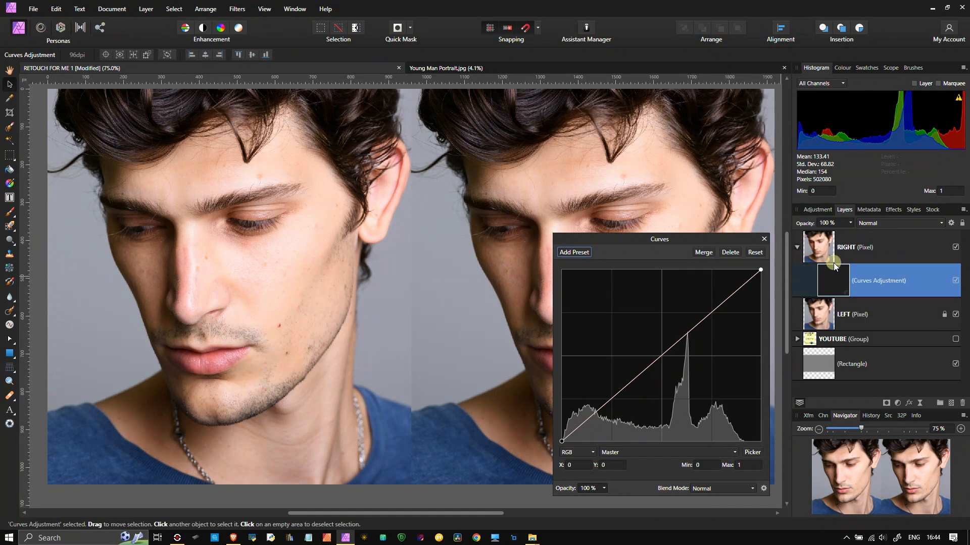
- Brighten the midtones by raising the middle of the master curve to X 0.488, Y 0.558, then close the Curves settings
{"action": "left_click_drag", "start_coordinate": [718, 320], "coordinate": [659, 346]}
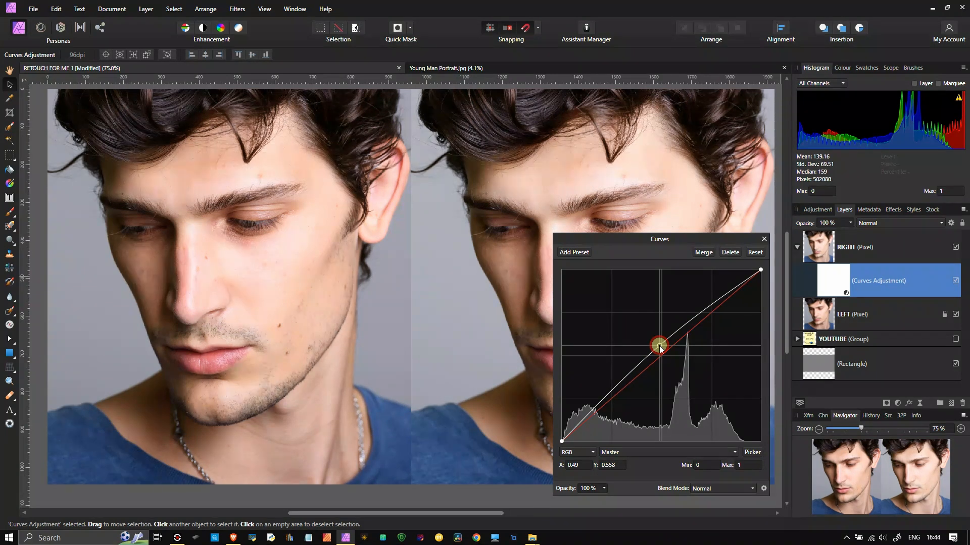
{"action": "left_click_drag", "start_coordinate": [660, 348], "coordinate": [659, 346]}
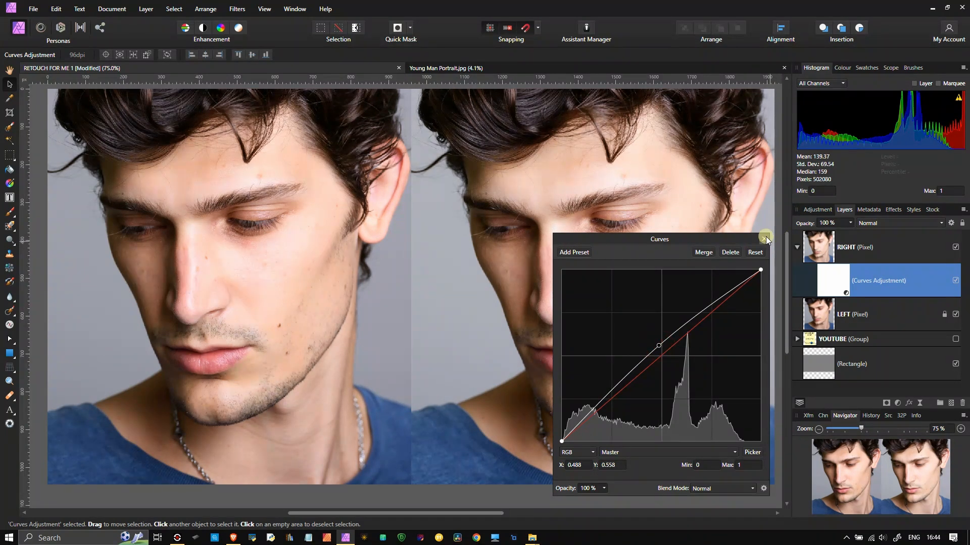
{"action": "left_click", "coordinate": [765, 237]}
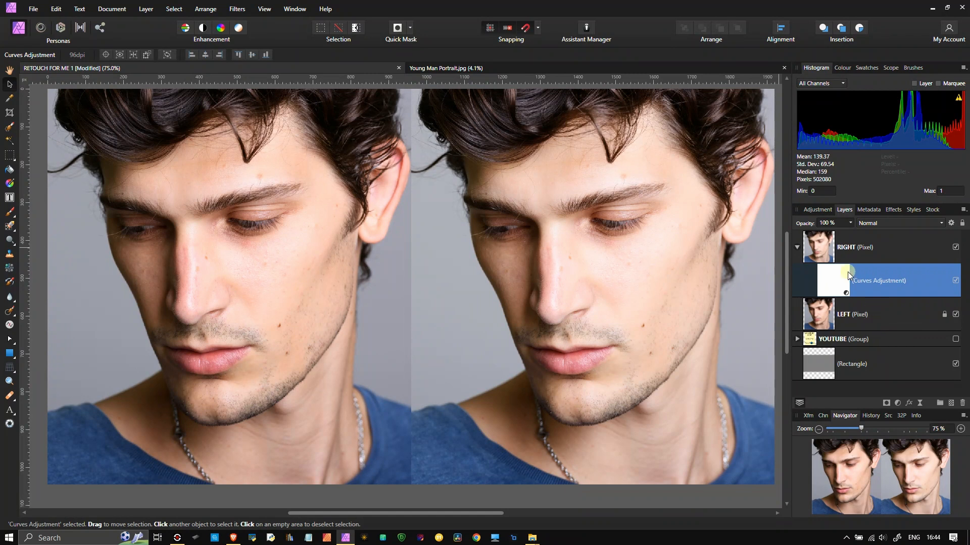
- Heal the skin blemishes on the RIGHT layer with the Retouch4me Heal plugin, comparing with the original and reducing the sensitivity slightly before applying
{"action": "left_click", "coordinate": [825, 255]}
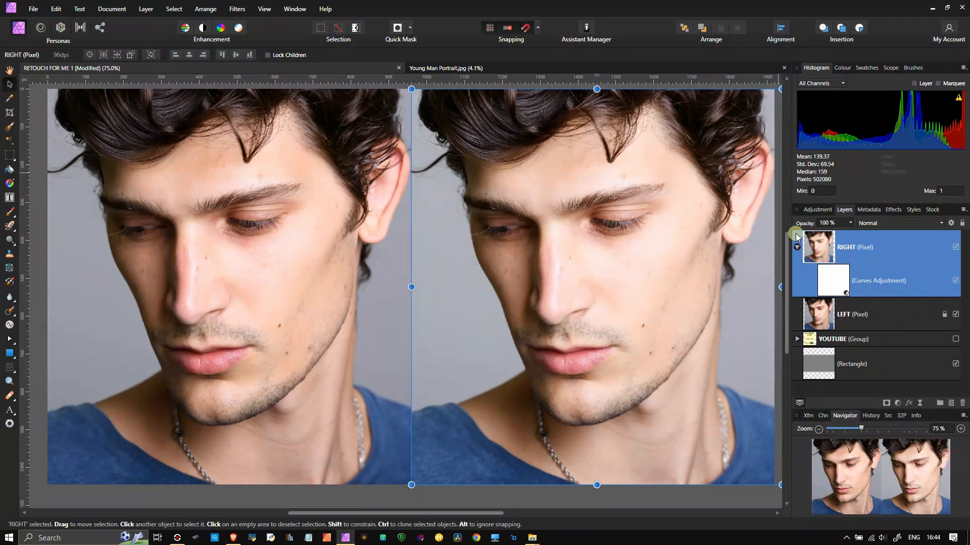
{"action": "left_click", "coordinate": [233, 12]}
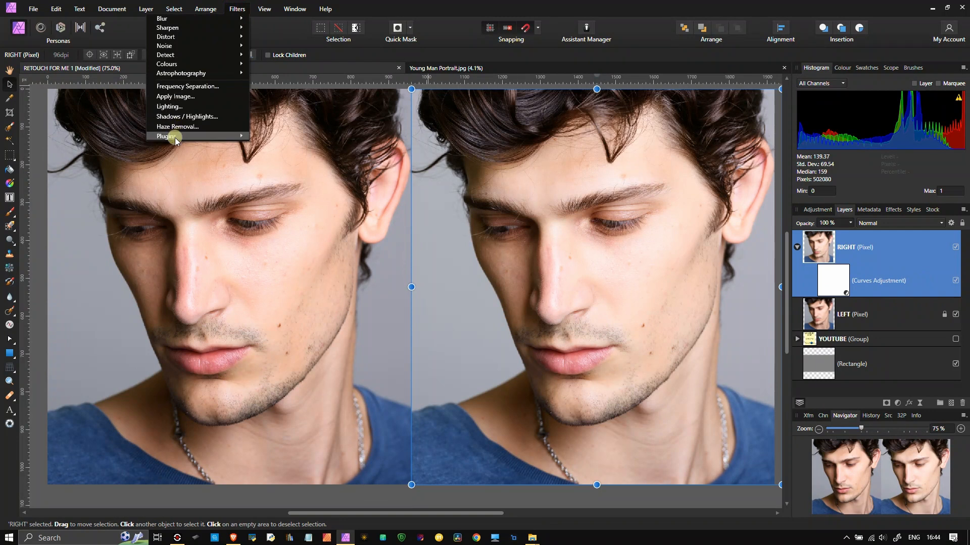
{"action": "mouse_move", "coordinate": [177, 136]}
{"action": "mouse_move", "coordinate": [126, 153]}
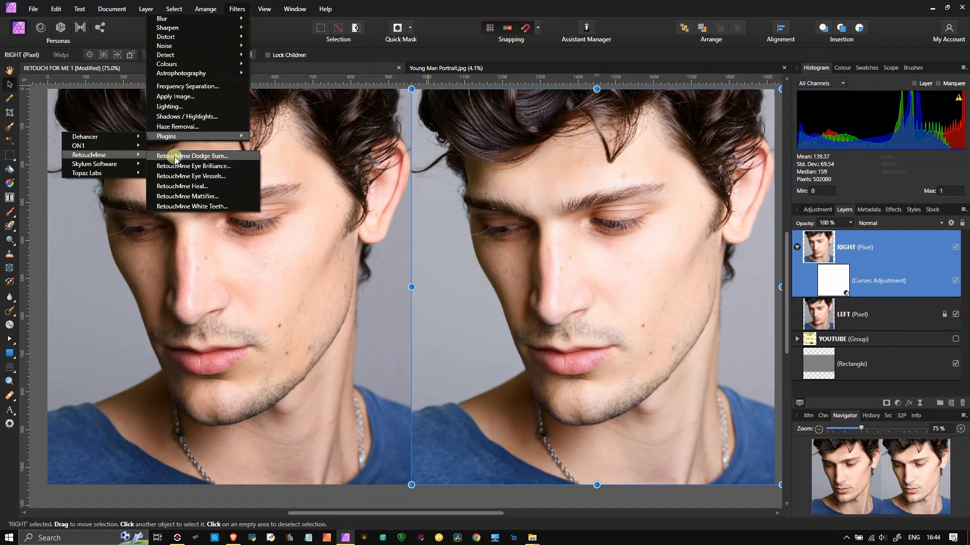
{"action": "left_click", "coordinate": [183, 186]}
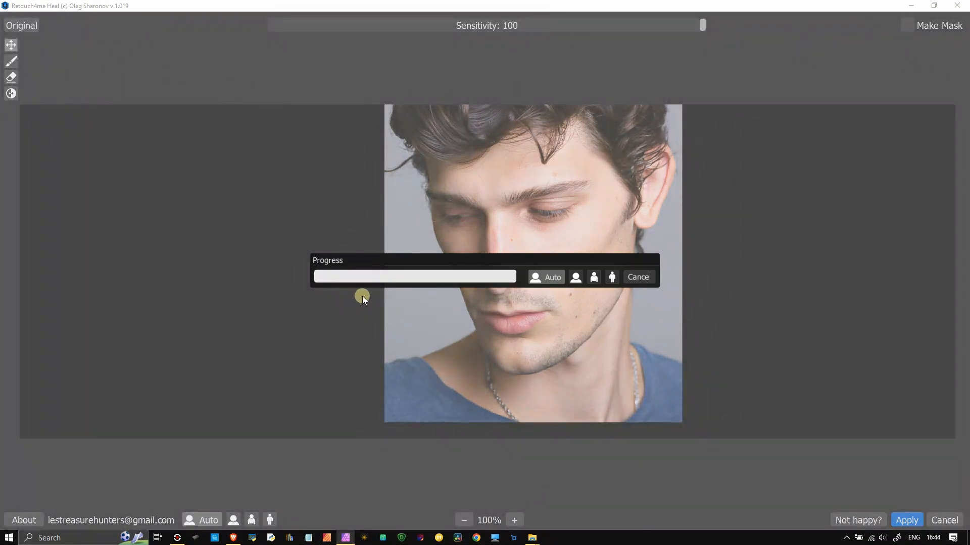
{"action": "scroll", "coordinate": [523, 239], "scroll_direction": "up", "scroll_amount": 2}
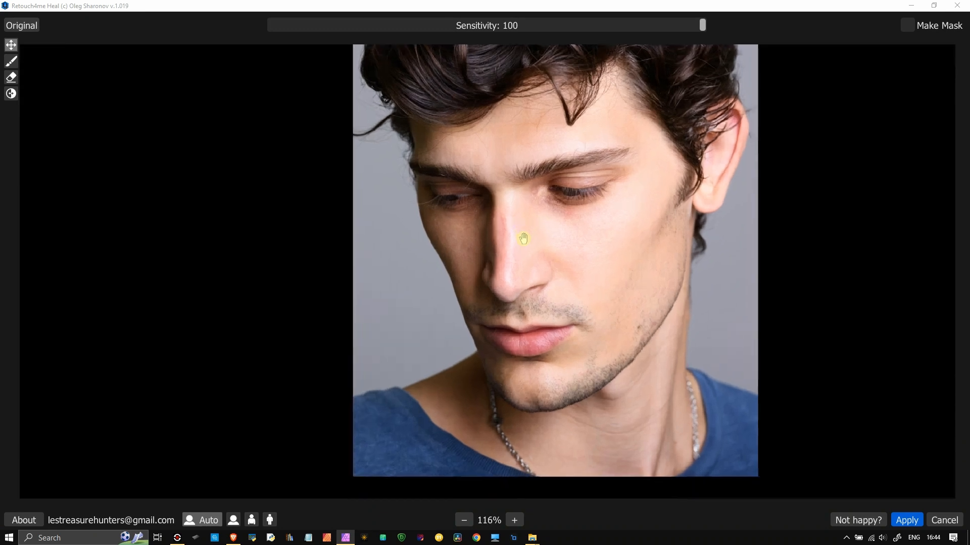
{"action": "left_click", "coordinate": [16, 27]}
{"action": "left_click", "coordinate": [15, 29]}
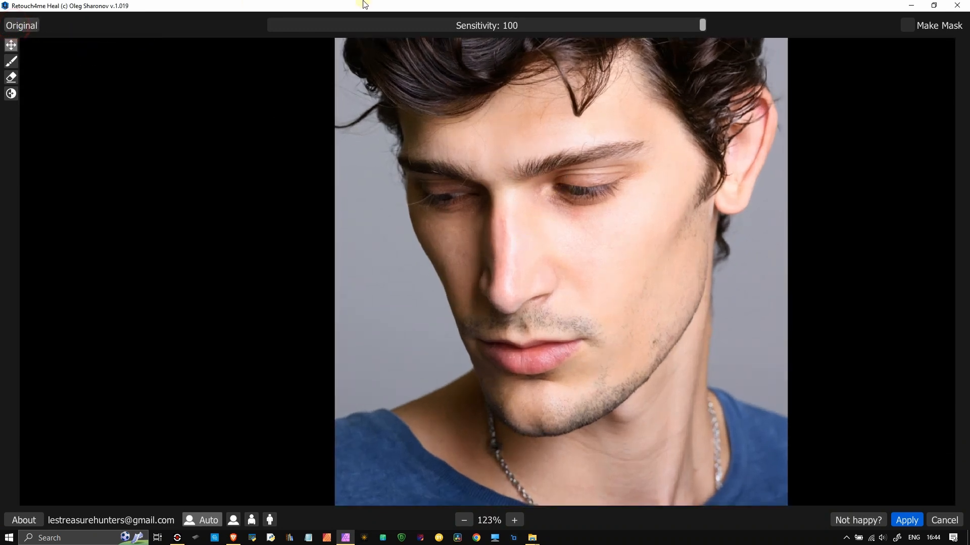
{"action": "left_click_drag", "start_coordinate": [699, 27], "coordinate": [692, 29]}
{"action": "left_click", "coordinate": [913, 522]}
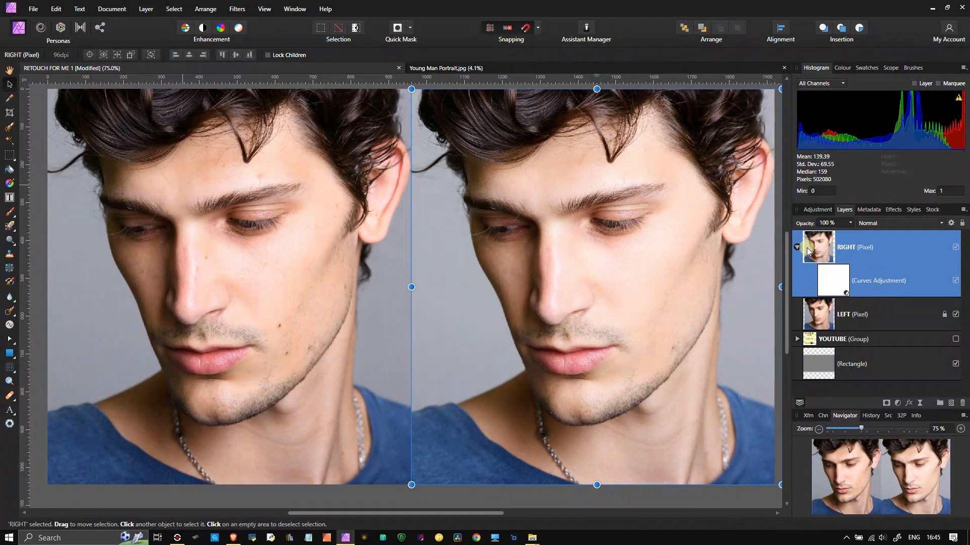
- Even out the skin on the RIGHT layer with the Retouch4me Dodge Burn plugin, comparing the face with the original before applying
{"action": "left_click", "coordinate": [238, 10]}
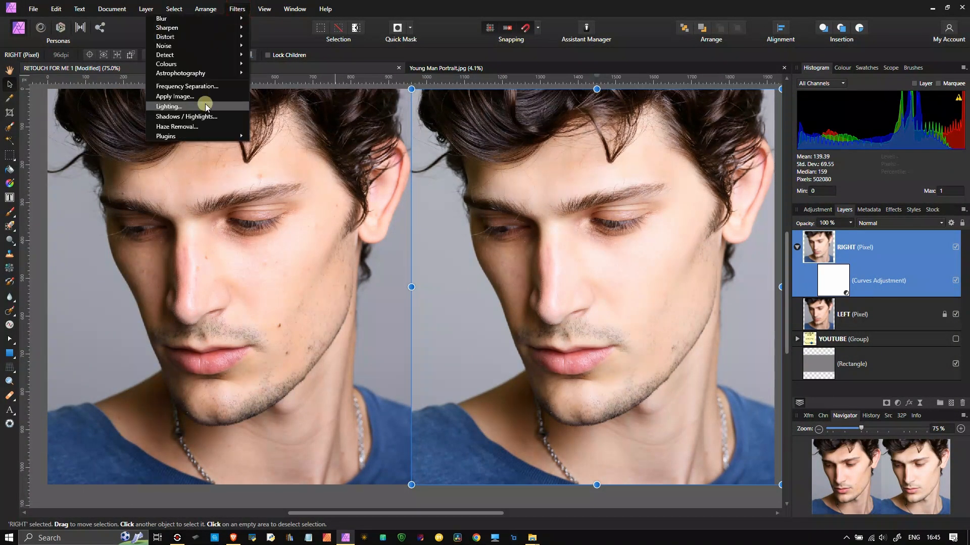
{"action": "left_click", "coordinate": [192, 134]}
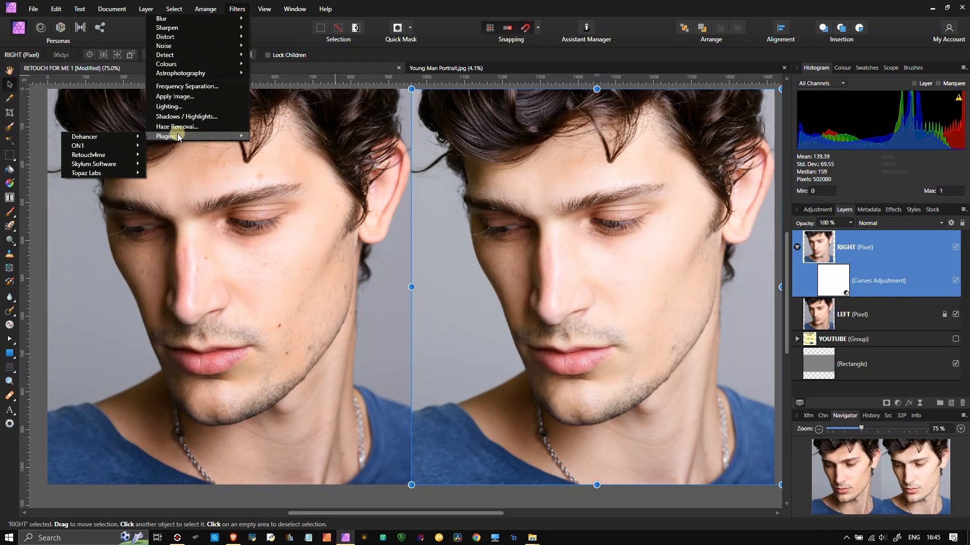
{"action": "mouse_move", "coordinate": [125, 151]}
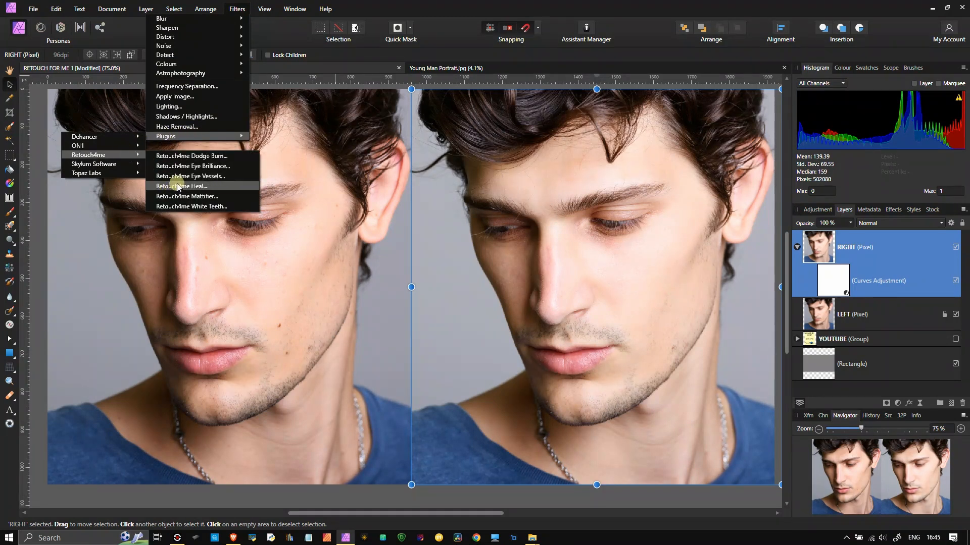
{"action": "left_click", "coordinate": [188, 156]}
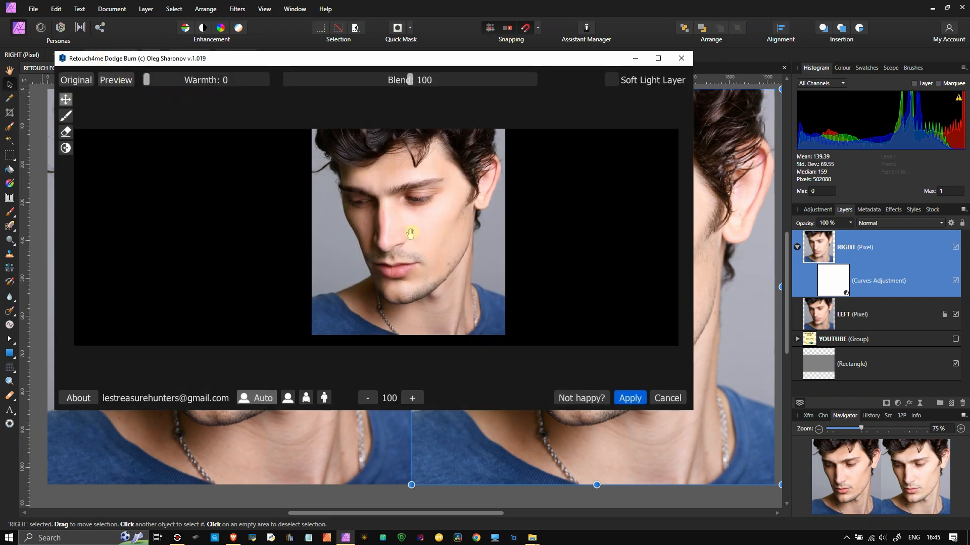
{"action": "scroll", "coordinate": [410, 234], "scroll_direction": "up", "scroll_amount": 5}
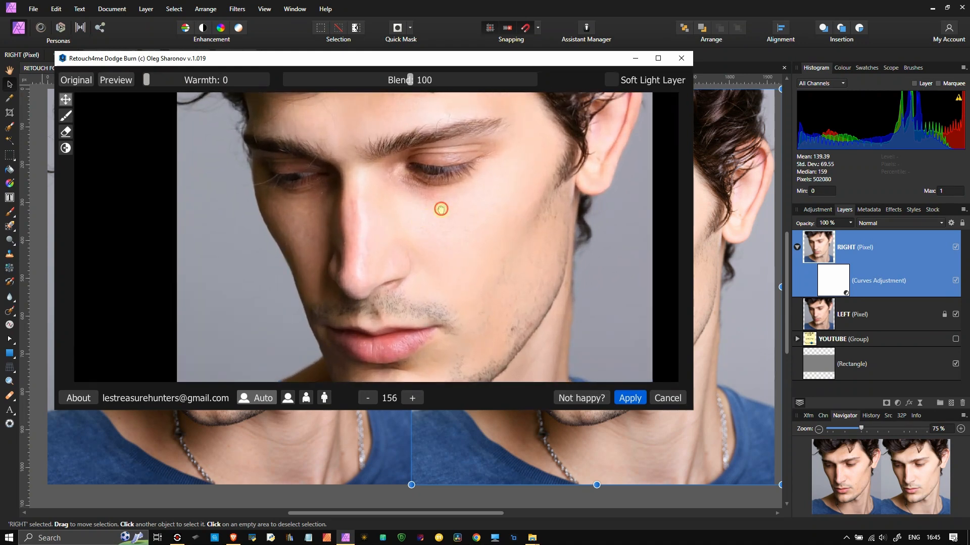
{"action": "left_click_drag", "start_coordinate": [440, 208], "coordinate": [417, 238]}
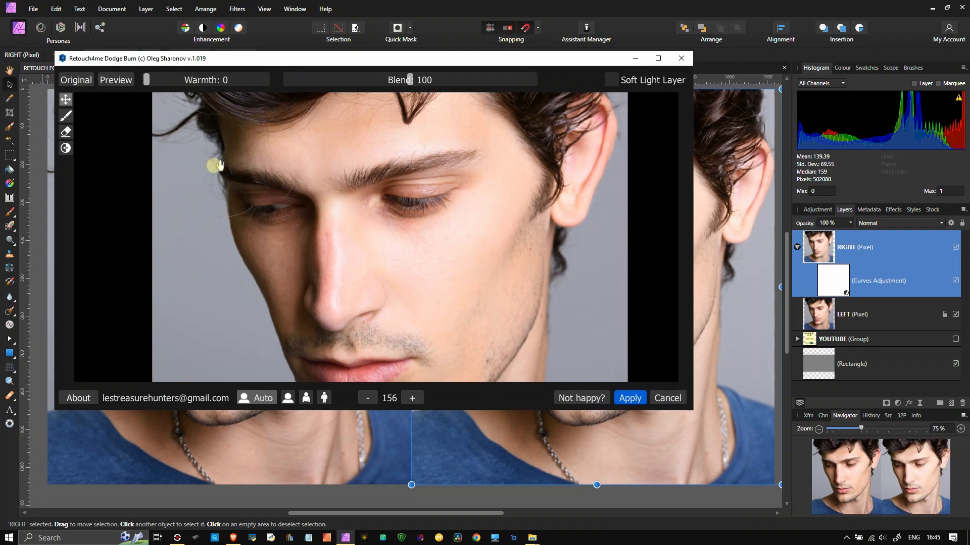
{"action": "left_click", "coordinate": [74, 80]}
{"action": "left_click", "coordinate": [74, 81]}
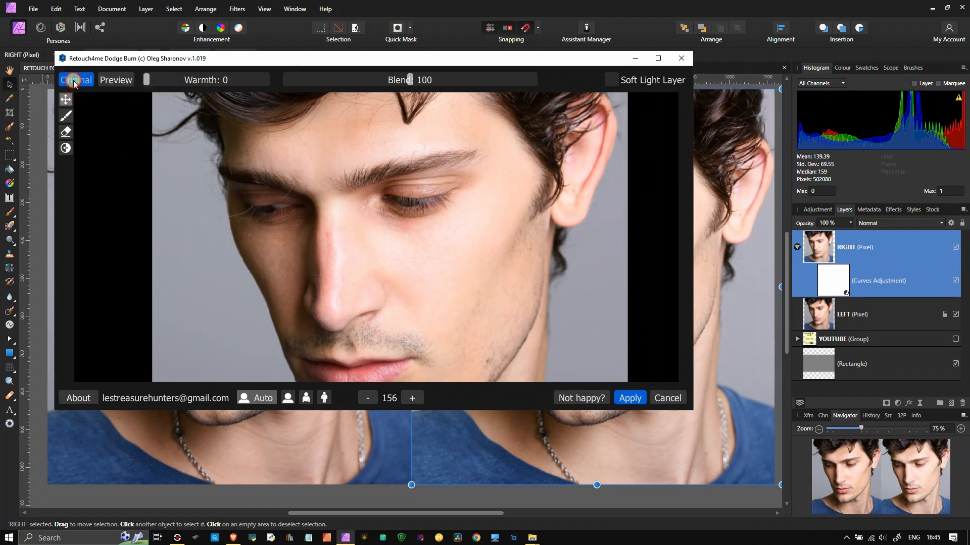
{"action": "left_click", "coordinate": [74, 81]}
{"action": "left_click", "coordinate": [74, 80]}
{"action": "left_click", "coordinate": [74, 81]}
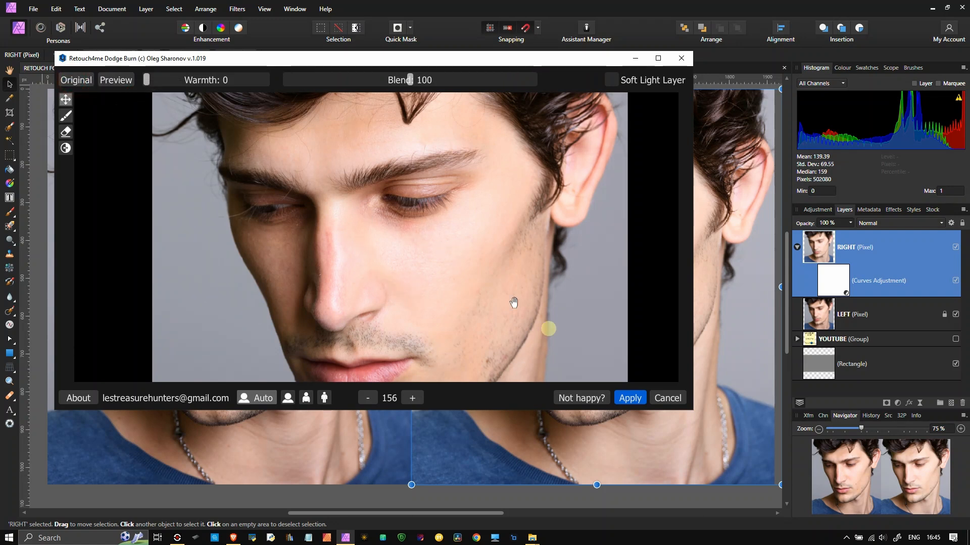
{"action": "left_click", "coordinate": [631, 399]}
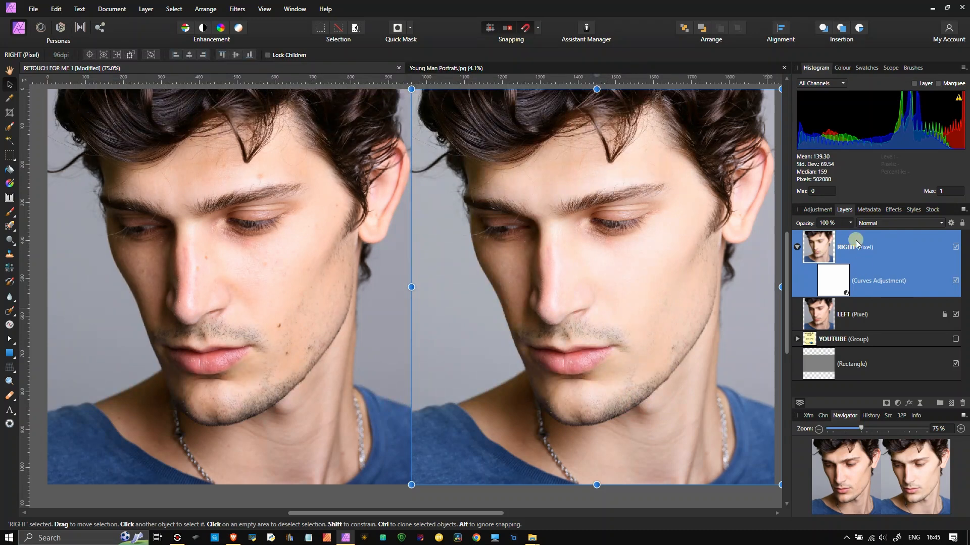
- Reduce skin shine on the RIGHT layer with the Retouch4me Mattifier plugin at Blend 64, comparing with the original before applying
{"action": "left_click", "coordinate": [237, 8]}
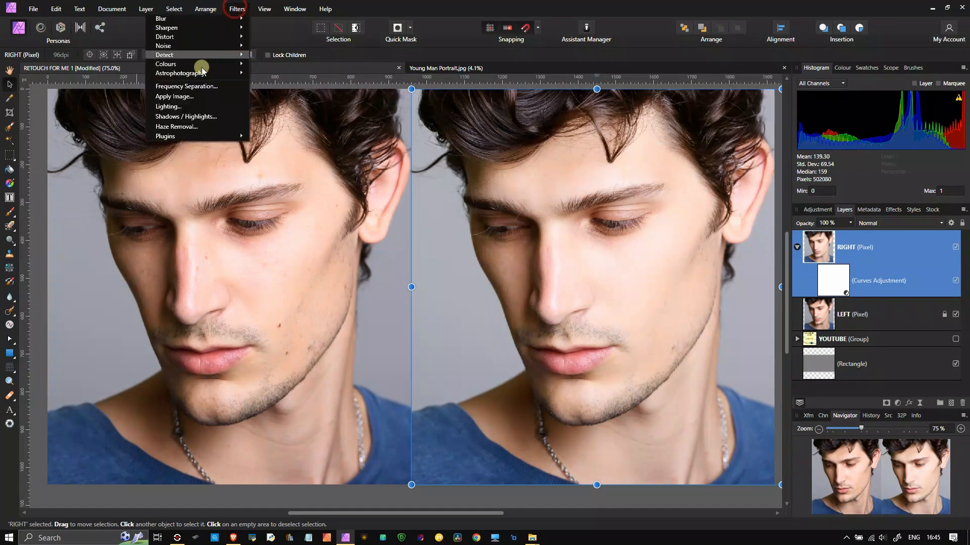
{"action": "mouse_move", "coordinate": [167, 136]}
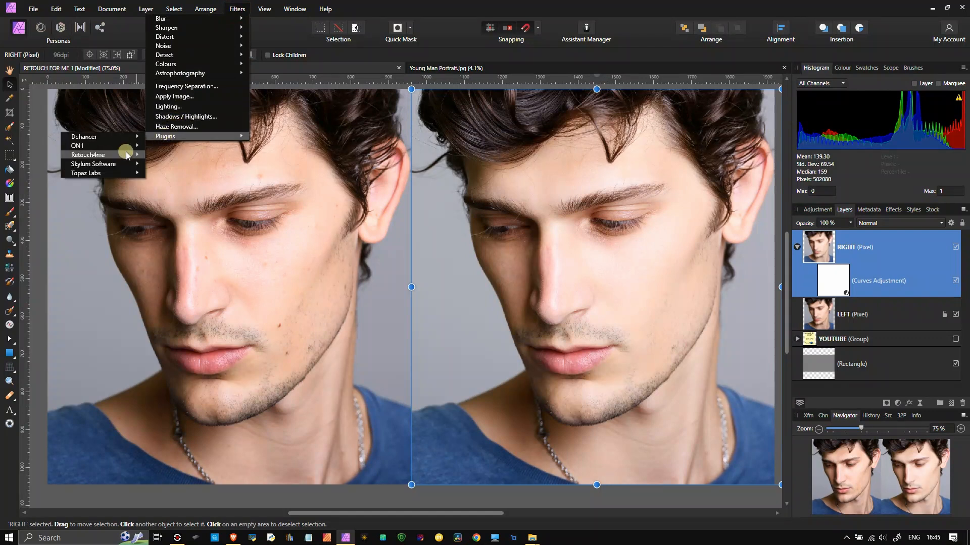
{"action": "mouse_move", "coordinate": [124, 153]}
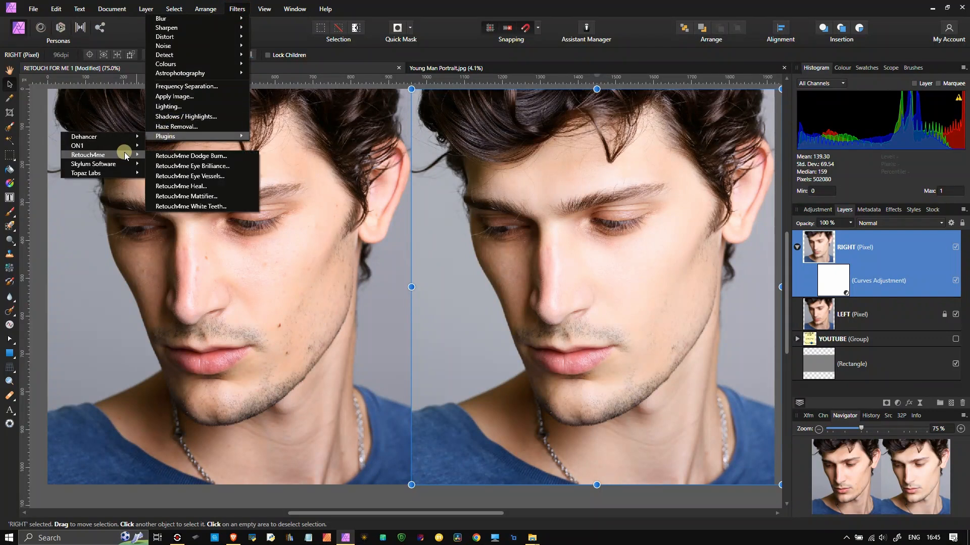
{"action": "left_click", "coordinate": [176, 197]}
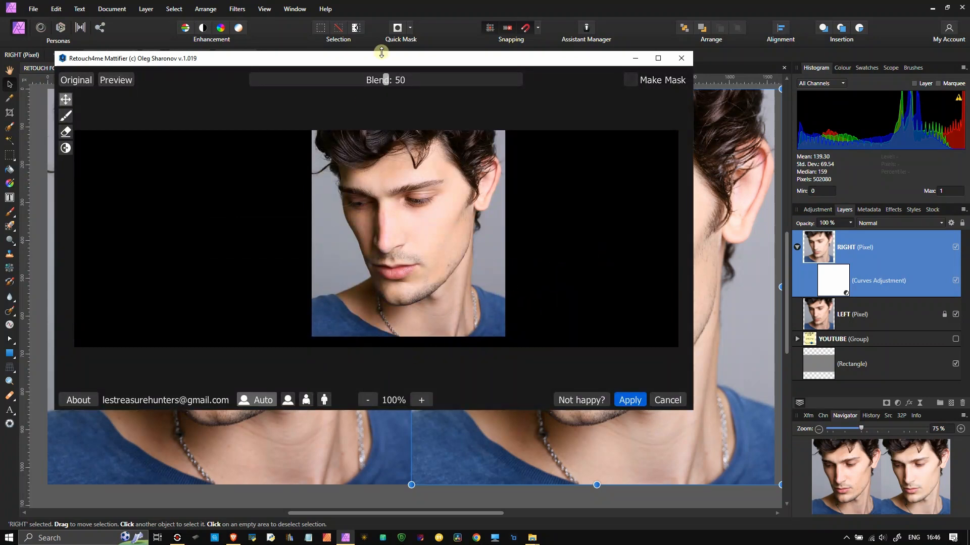
{"action": "left_click", "coordinate": [399, 81]}
{"action": "left_click_drag", "start_coordinate": [399, 81], "coordinate": [424, 83]}
{"action": "scroll", "coordinate": [444, 253], "scroll_direction": "up", "scroll_amount": 3}
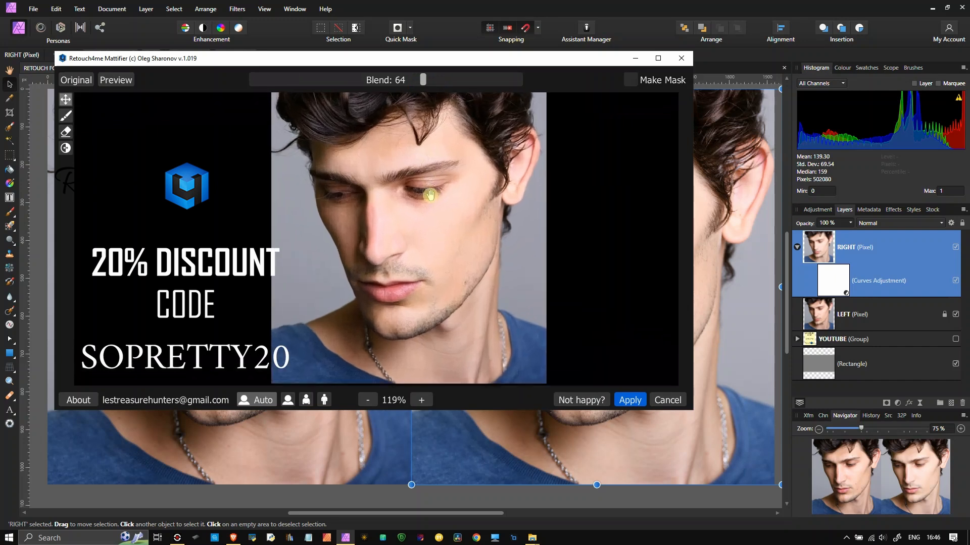
{"action": "left_click", "coordinate": [78, 81]}
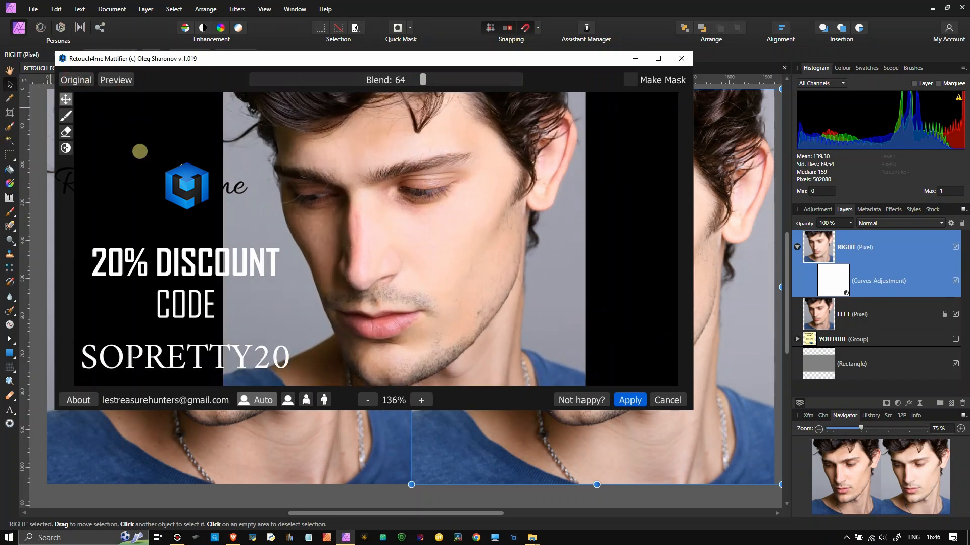
{"action": "left_click", "coordinate": [66, 79]}
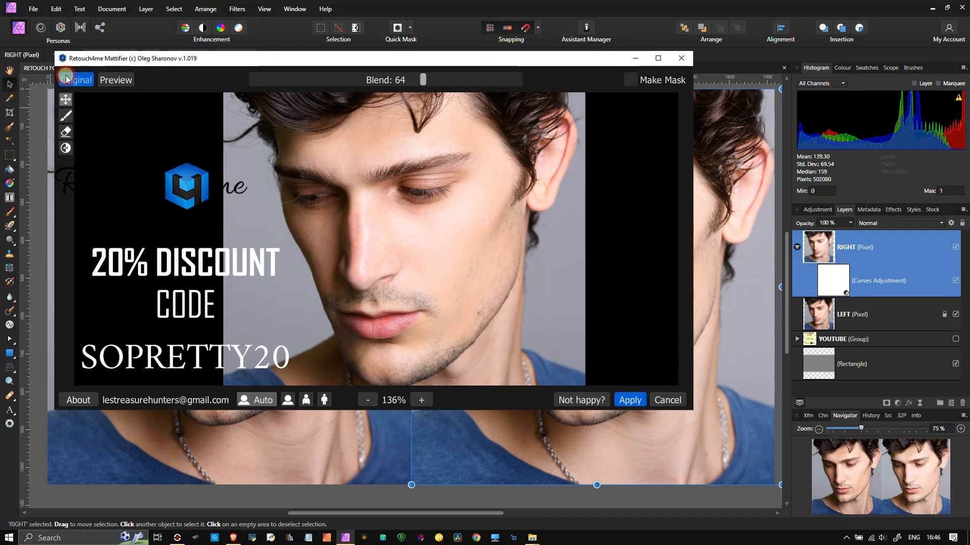
{"action": "left_click", "coordinate": [66, 80]}
{"action": "left_click", "coordinate": [639, 402]}
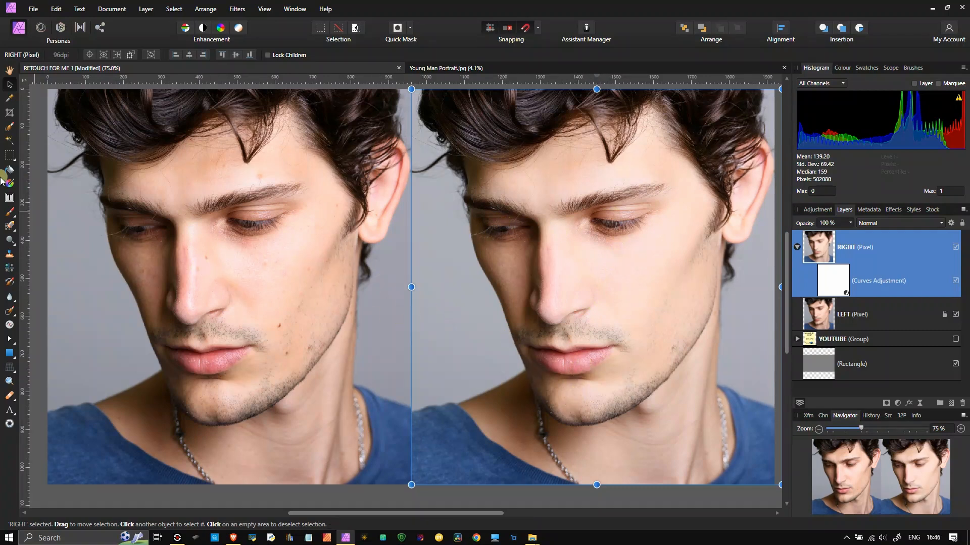
- Add a Vibrance adjustment nested inside the RIGHT layer and lower its Saturation to the minimum to turn the portrait black and white
{"action": "left_click", "coordinate": [9, 69]}
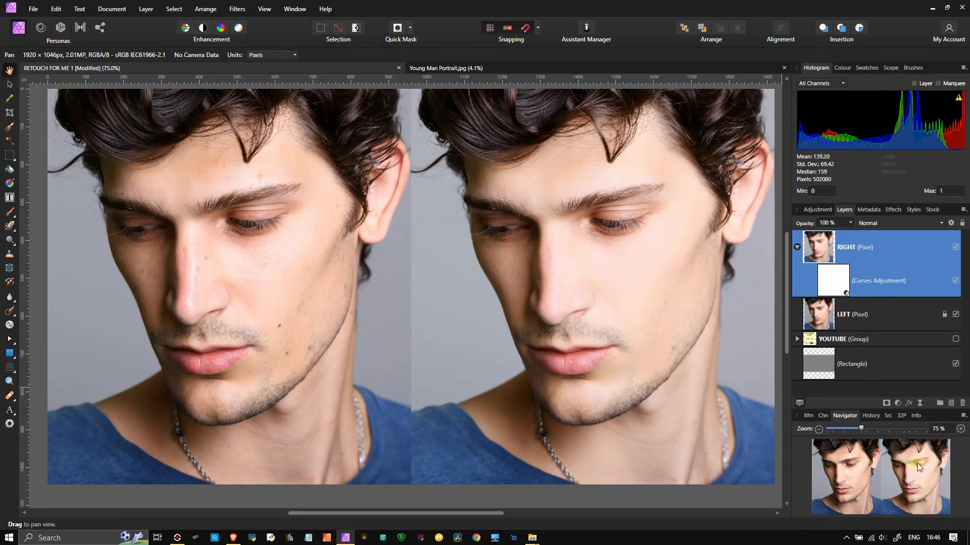
{"action": "left_click", "coordinate": [886, 403]}
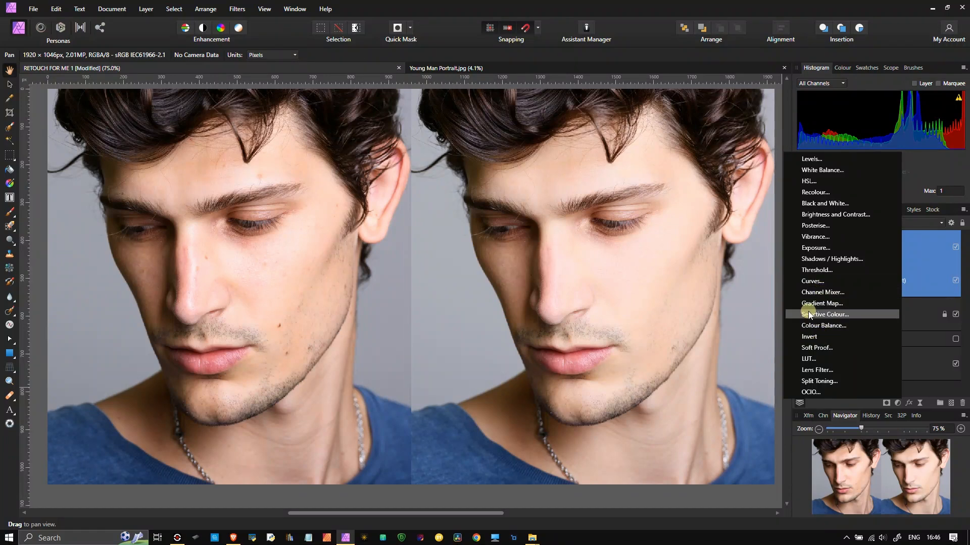
{"action": "left_click", "coordinate": [815, 237]}
{"action": "left_click_drag", "start_coordinate": [818, 245], "coordinate": [802, 272]}
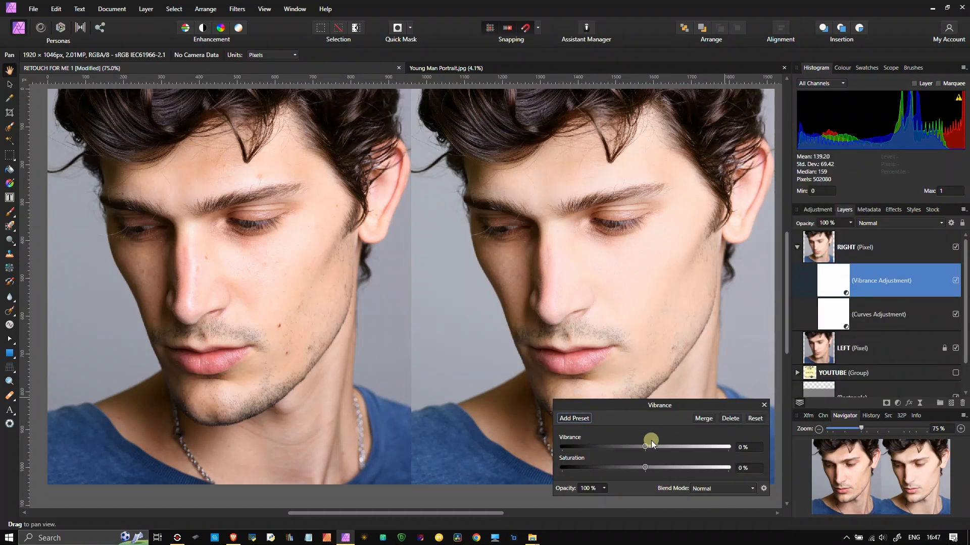
{"action": "left_click_drag", "start_coordinate": [644, 468], "coordinate": [548, 467]}
{"action": "left_click", "coordinate": [764, 405]}
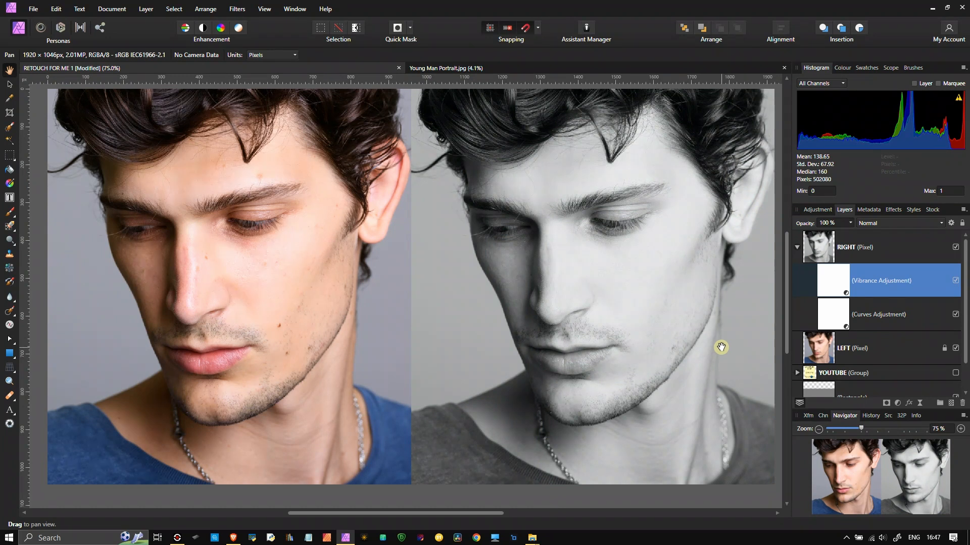
{"action": "left_click", "coordinate": [896, 402]}
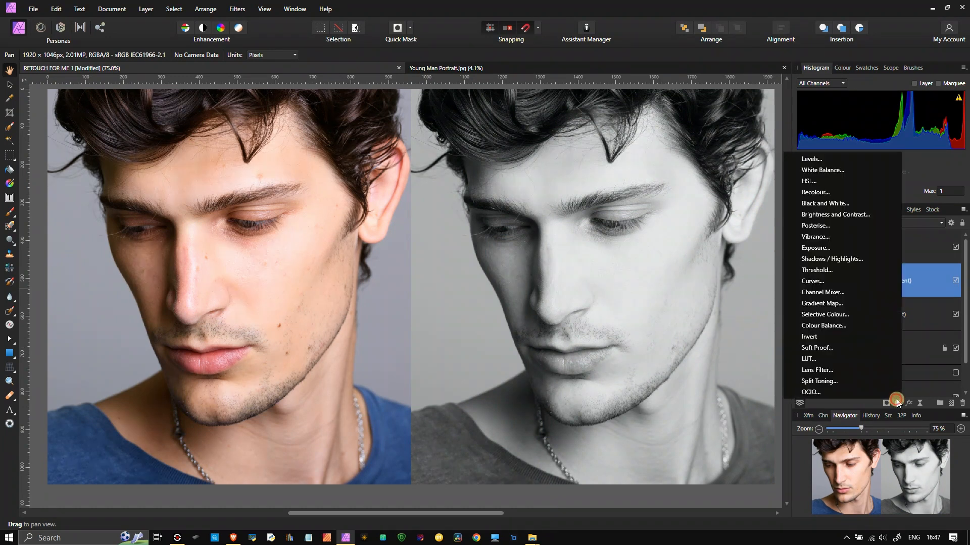
{"action": "left_click", "coordinate": [831, 328]}
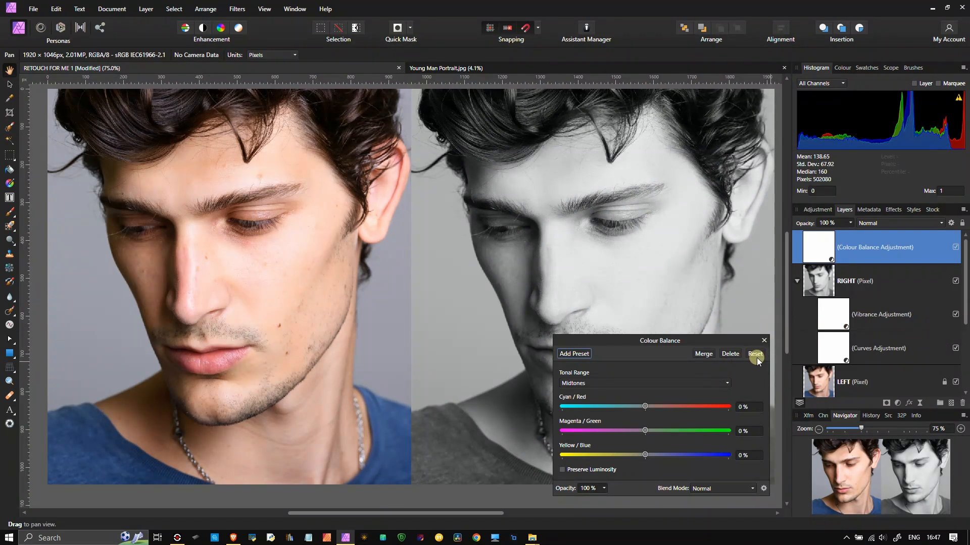
{"action": "left_click", "coordinate": [731, 353]}
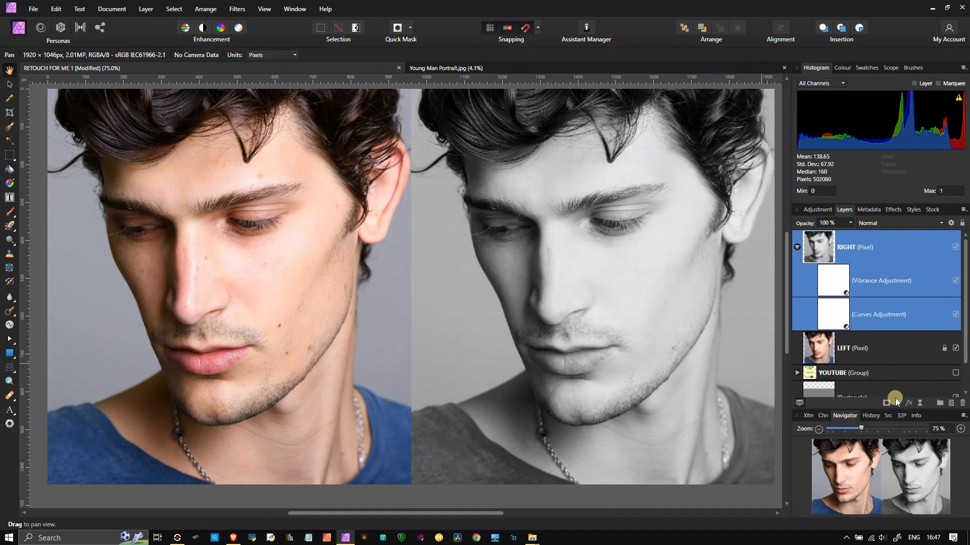
- Add an orange Lens Filter adjustment with 62% optical density and nest it inside the RIGHT layer above the Vibrance adjustment
{"action": "left_click", "coordinate": [897, 403]}
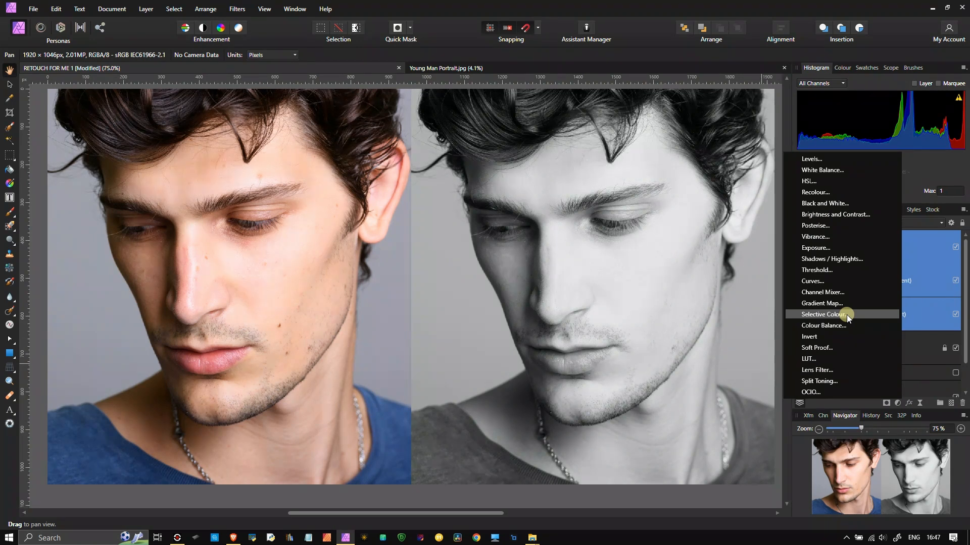
{"action": "left_click", "coordinate": [832, 369]}
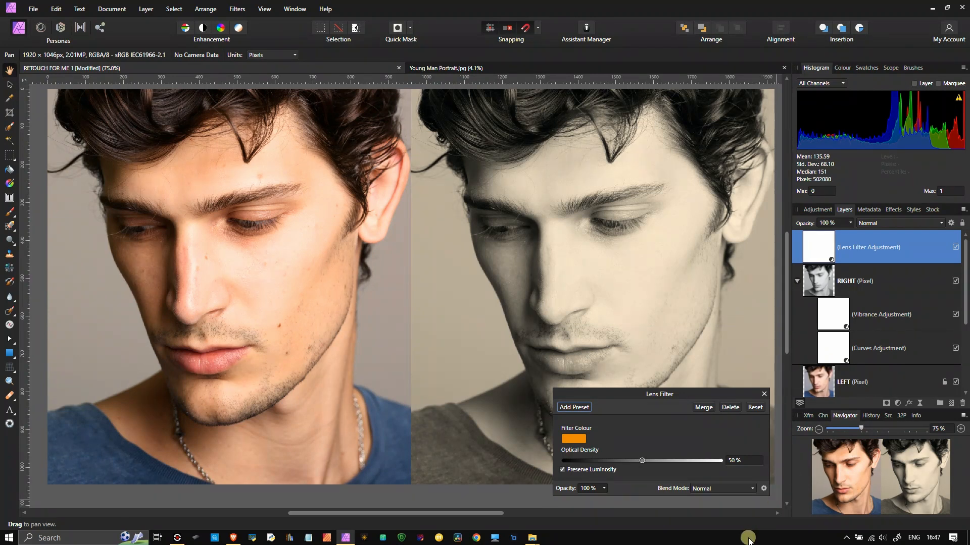
{"action": "left_click", "coordinate": [564, 441]}
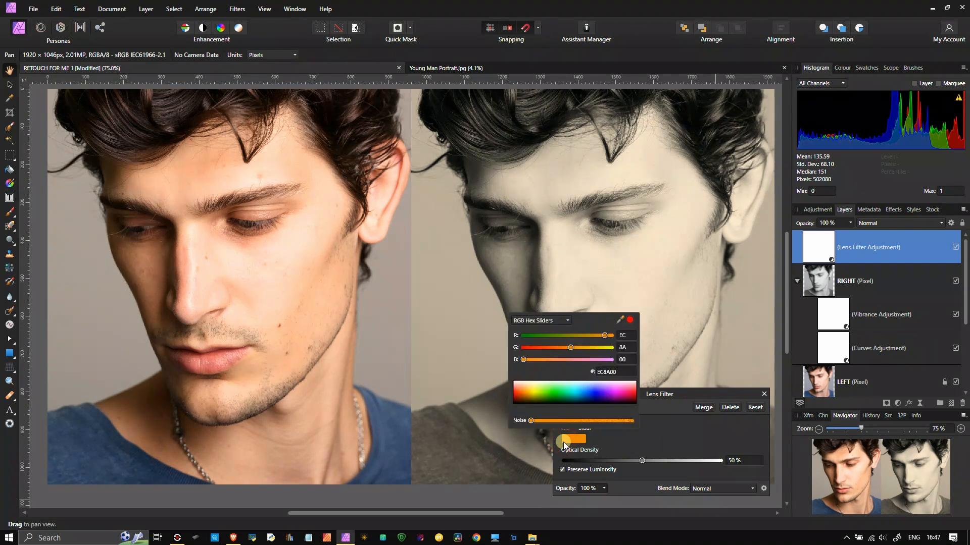
{"action": "left_click", "coordinate": [666, 432]}
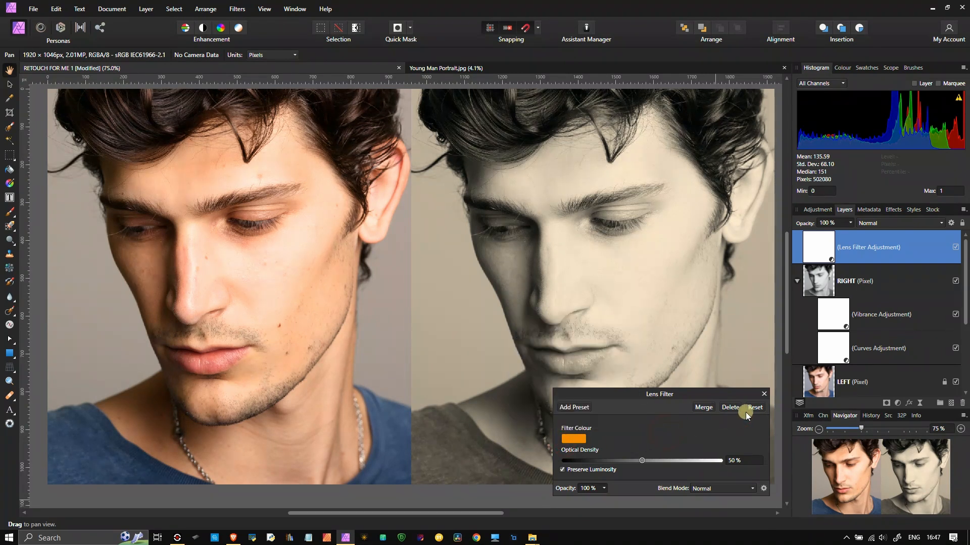
{"action": "left_click_drag", "start_coordinate": [638, 461], "coordinate": [663, 474]}
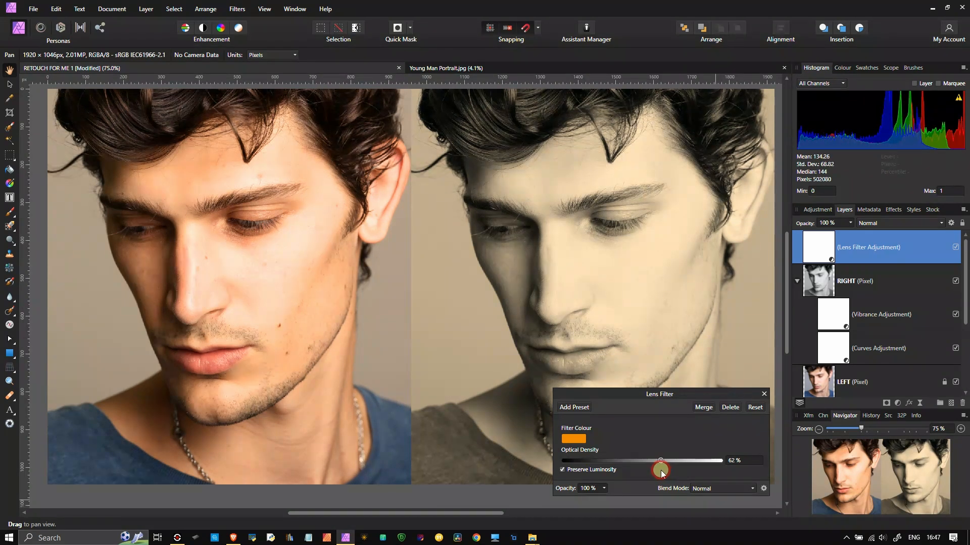
{"action": "left_click", "coordinate": [763, 394]}
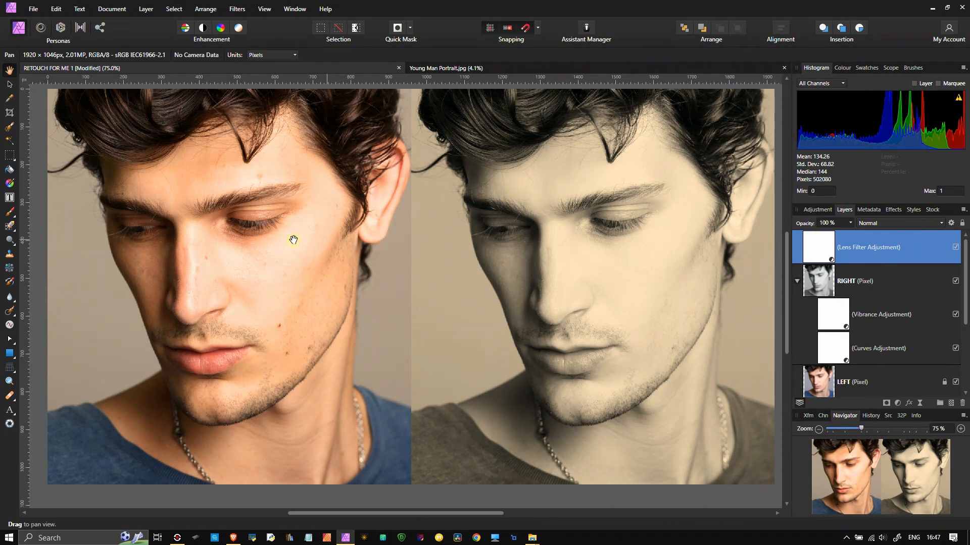
{"action": "left_click_drag", "start_coordinate": [807, 246], "coordinate": [810, 274]}
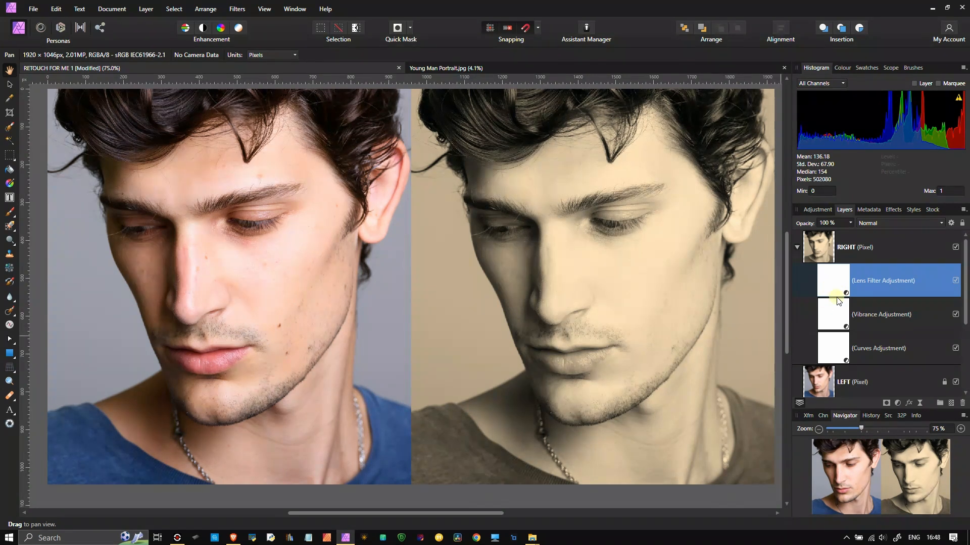
- Reshape the RIGHT layer's Curves adjustment by lifting the black point and adding a shadow point and an upper point at X 0.696, Y 0.741
{"action": "left_click", "coordinate": [838, 347]}
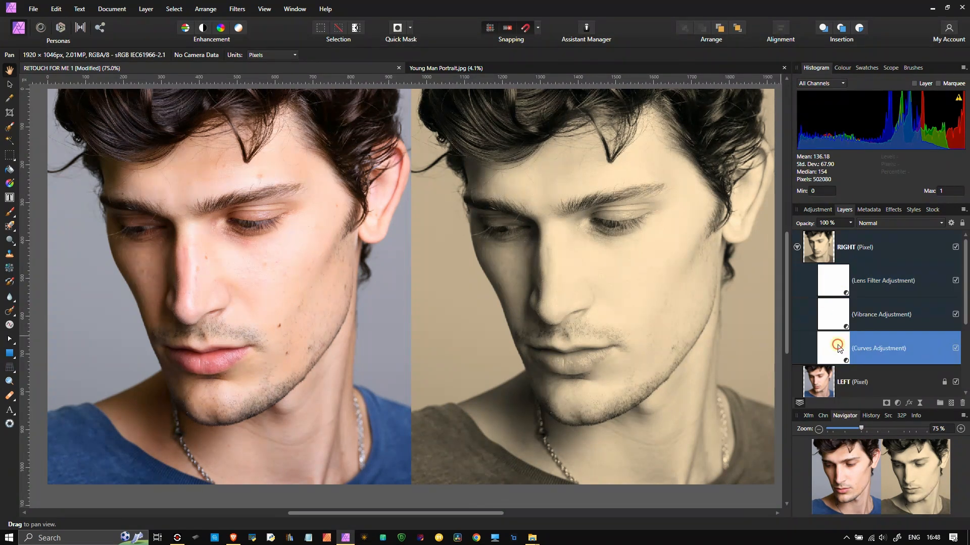
{"action": "double_click", "coordinate": [837, 348]}
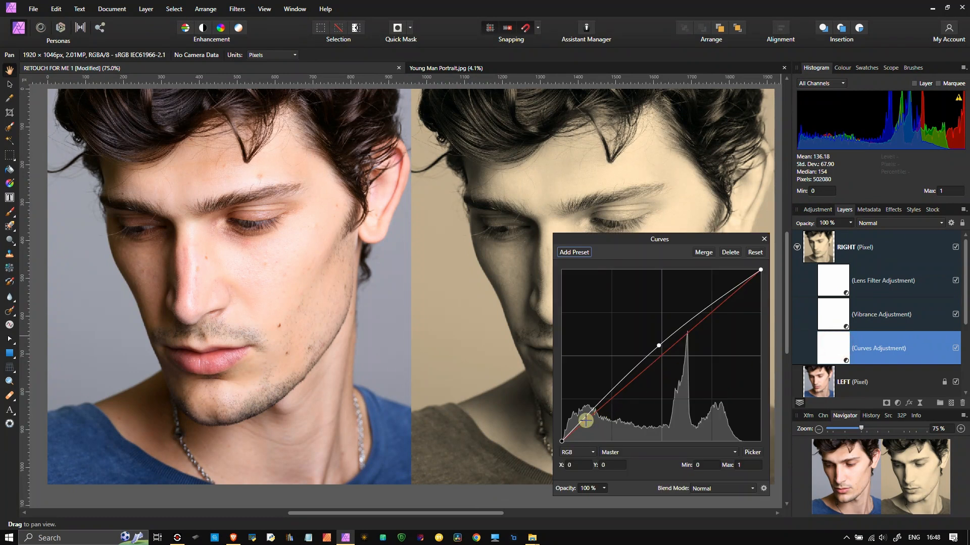
{"action": "left_click_drag", "start_coordinate": [674, 235], "coordinate": [310, 158]}
{"action": "left_click", "coordinate": [197, 365]}
{"action": "left_click_drag", "start_coordinate": [197, 366], "coordinate": [233, 340]}
{"action": "left_click", "coordinate": [229, 325]}
{"action": "left_click_drag", "start_coordinate": [331, 222], "coordinate": [338, 241]}
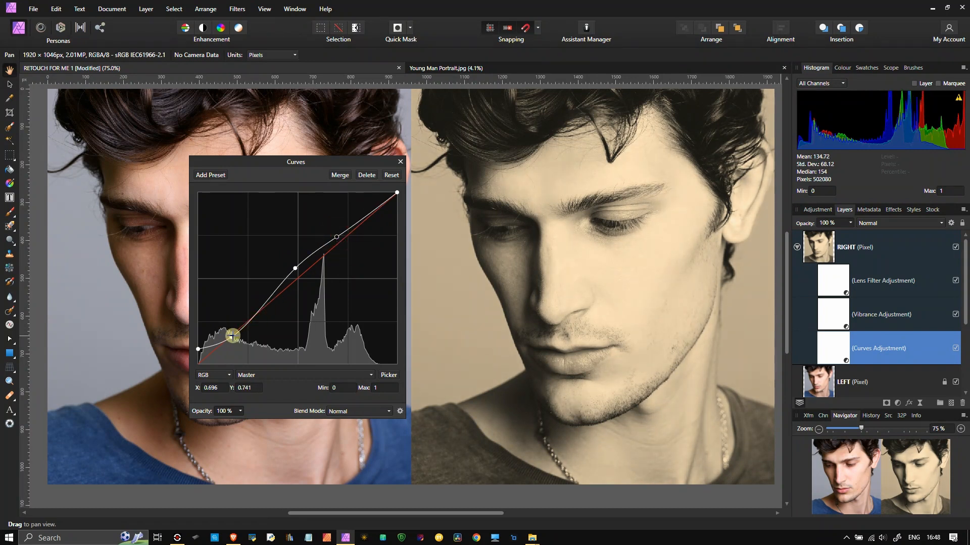
- Deepen the shadows by lowering the curve's shadow point to X 0.17, Y 0.122, then close the Curves settings
{"action": "left_click", "coordinate": [231, 337]}
{"action": "left_click_drag", "start_coordinate": [231, 337], "coordinate": [232, 344]}
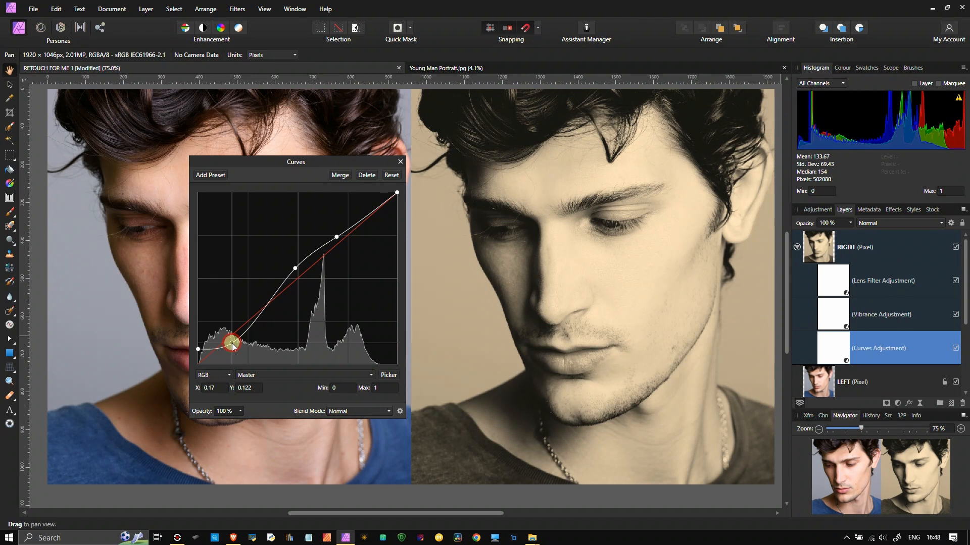
{"action": "left_click", "coordinate": [401, 162]}
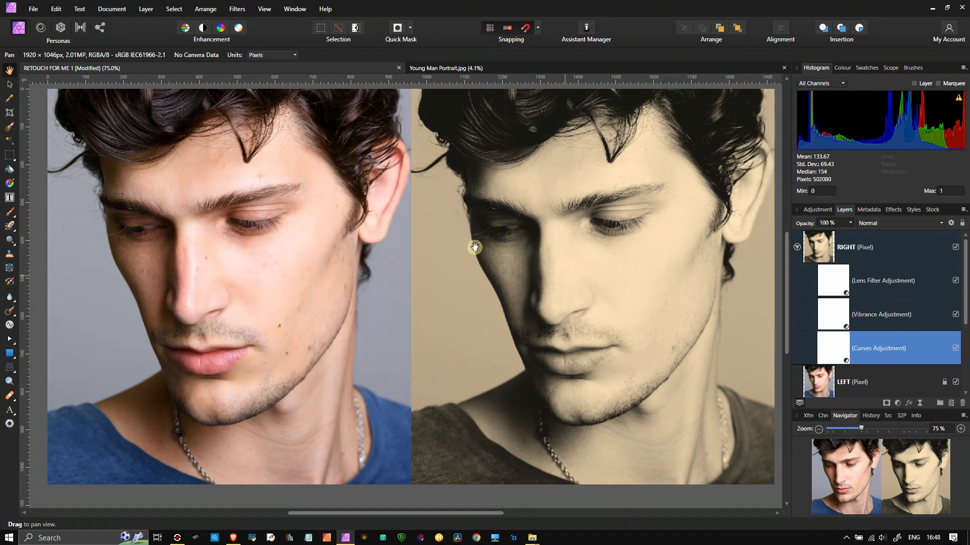
{"action": "left_click", "coordinate": [178, 538]}
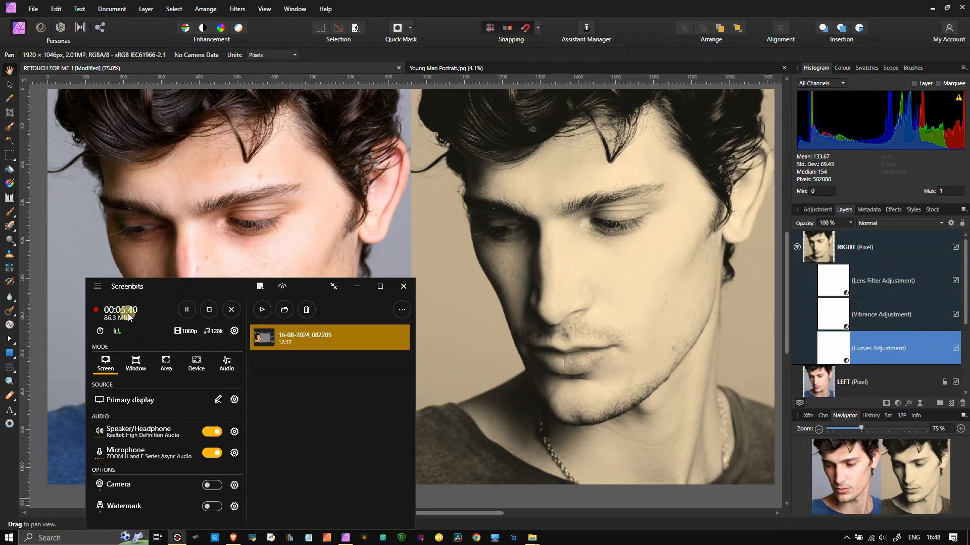
{"action": "left_click", "coordinate": [297, 206]}
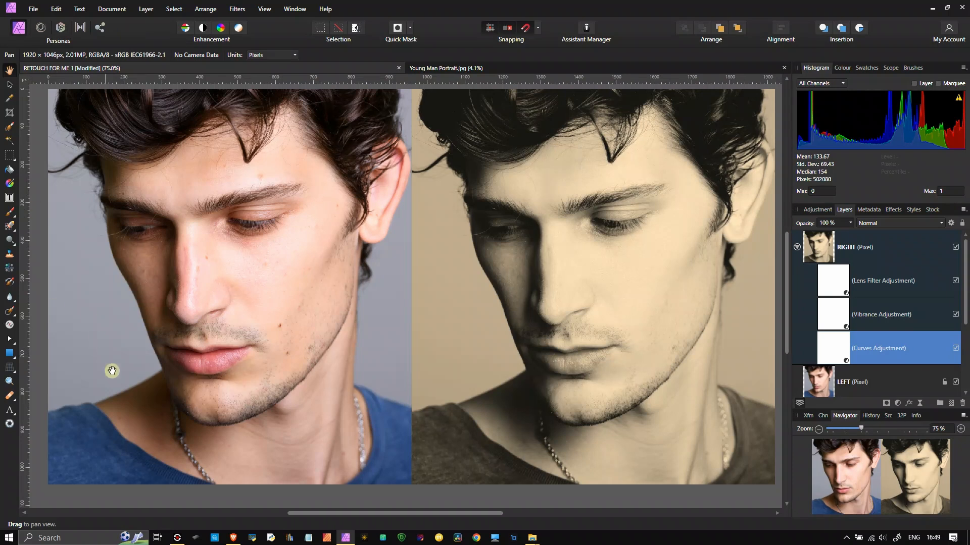
{"action": "mouse_move", "coordinate": [173, 540]}
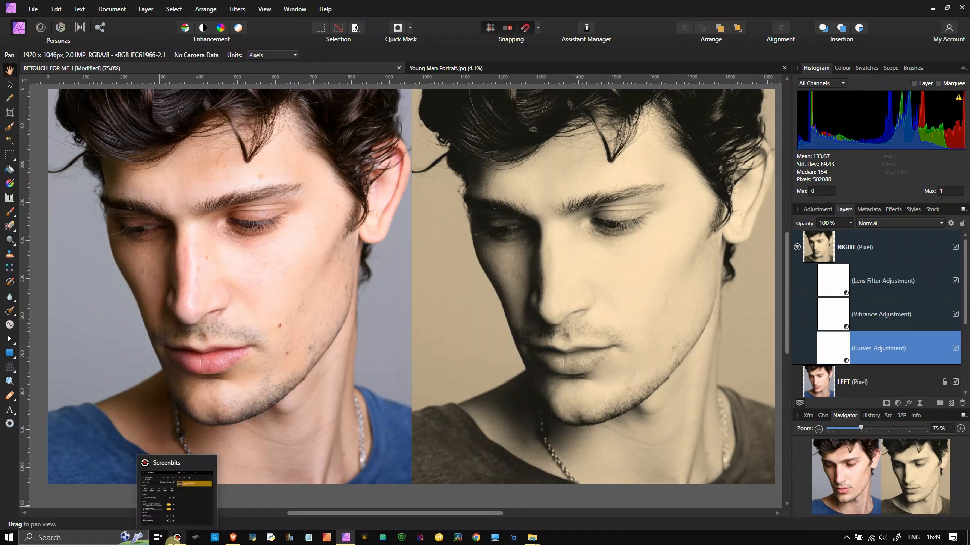